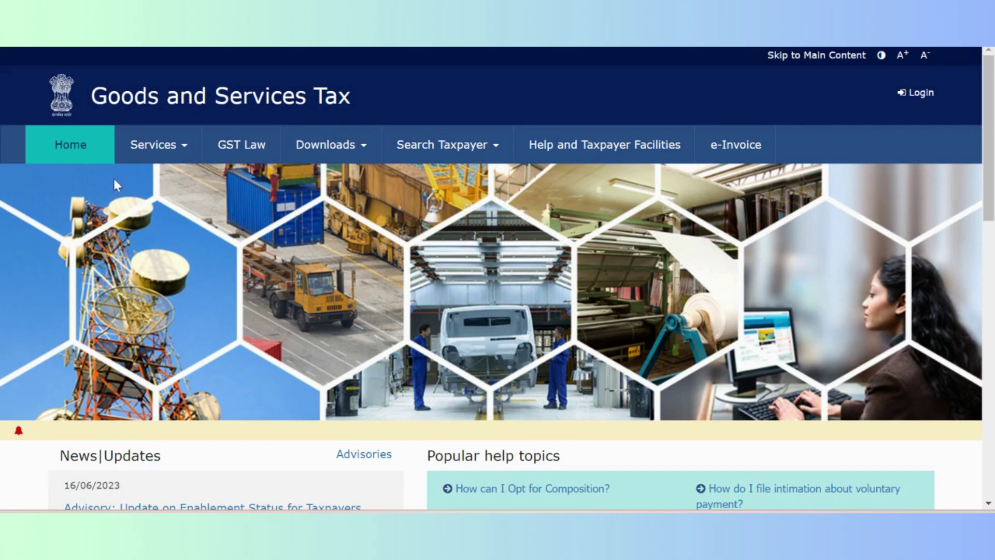
# - Open the user service for generating a User ID for an unregistered applicant and agree to continue past the warning
pyautogui.click(137, 157)
pyautogui.moveTo(245, 186)
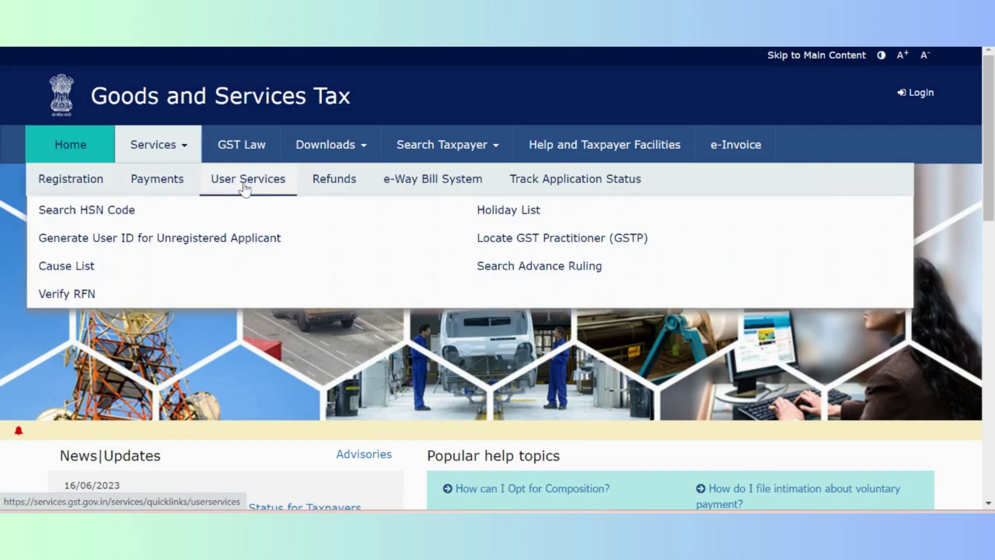
pyautogui.click(242, 243)
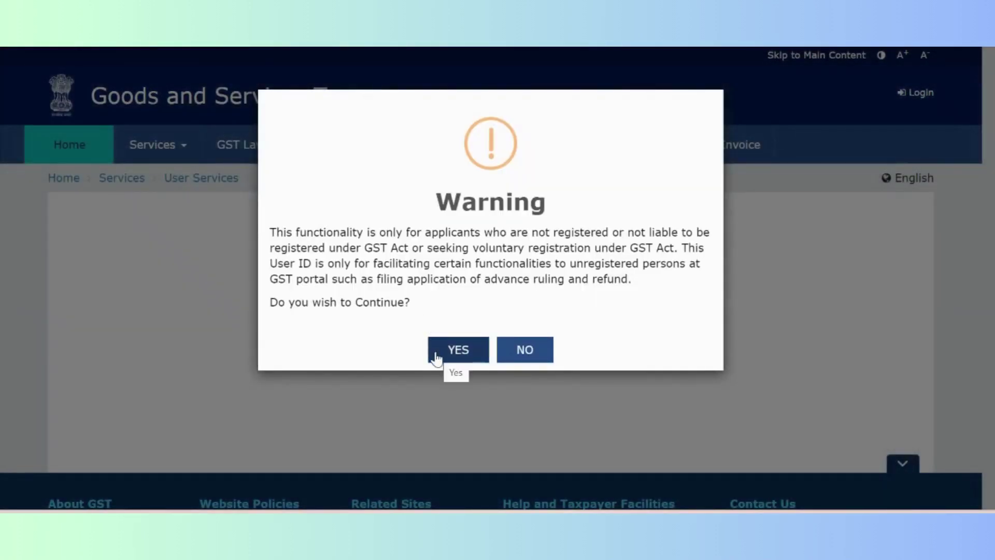
pyautogui.click(436, 357)
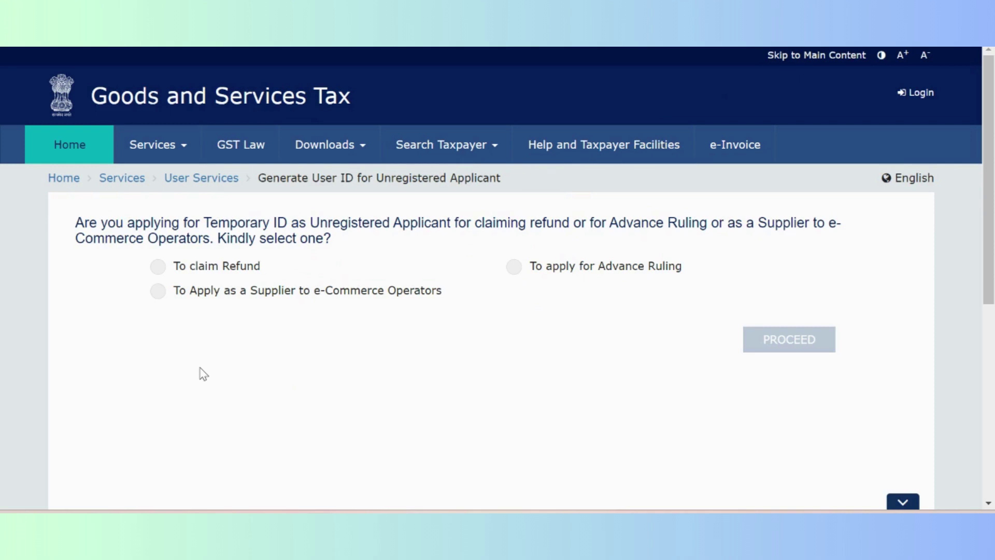
# - Choose to apply as a supplier to e-commerce operators and proceed to the new registration form
pyautogui.click(214, 291)
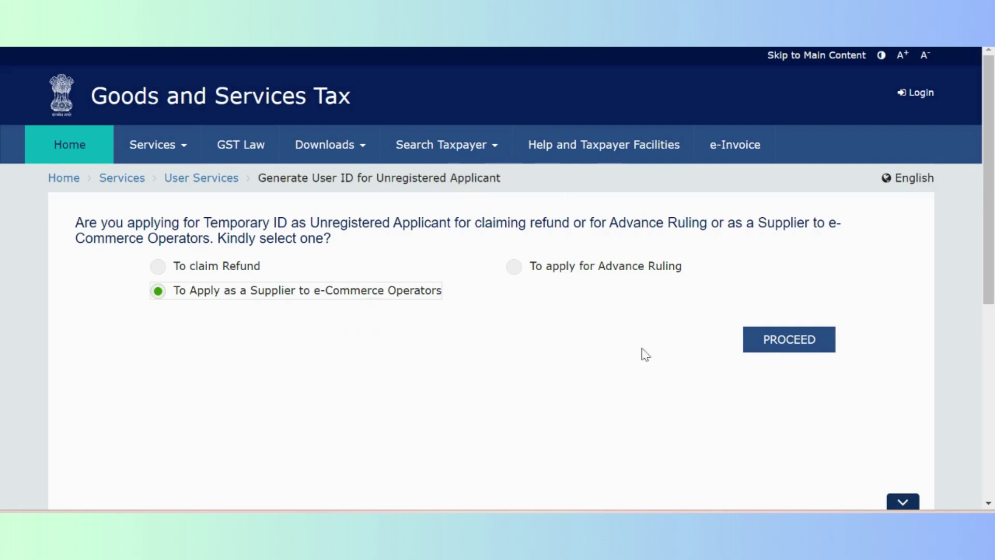
pyautogui.click(766, 348)
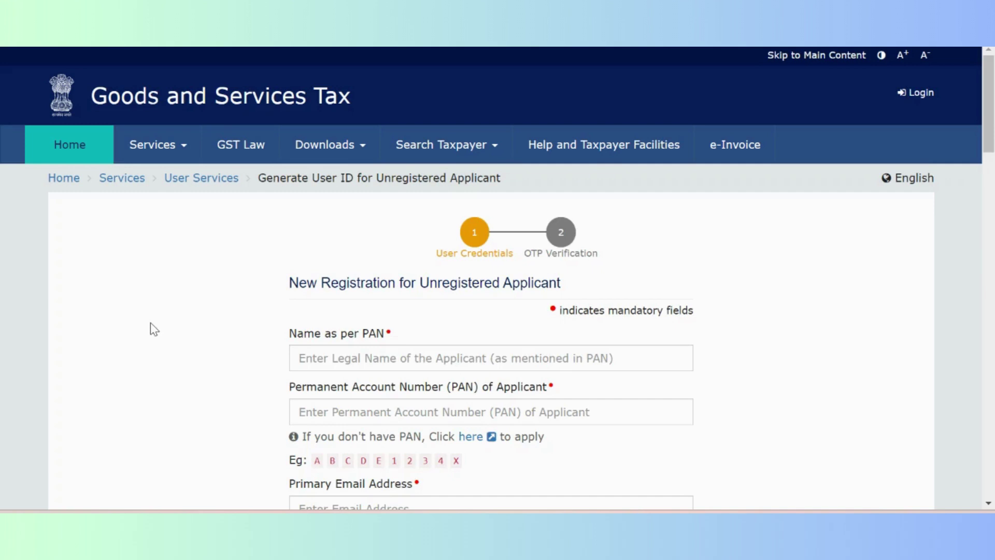
# - Examine the applicant's credential and contact fields in the registration form, including the list of states for applying as e-commerce supplier
pyautogui.scroll(-3, 250, 211)
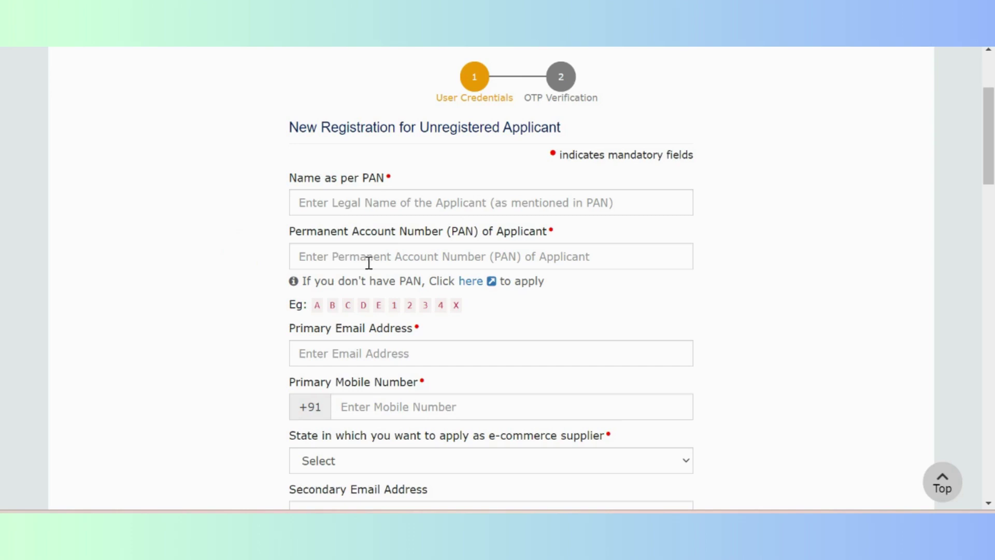
pyautogui.scroll(-3, 185, 282)
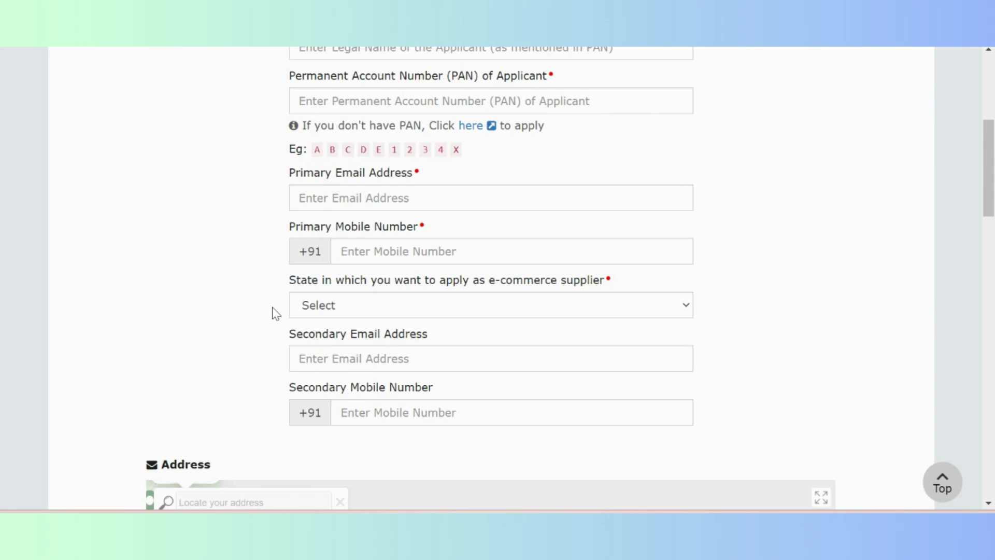
pyautogui.click(629, 313)
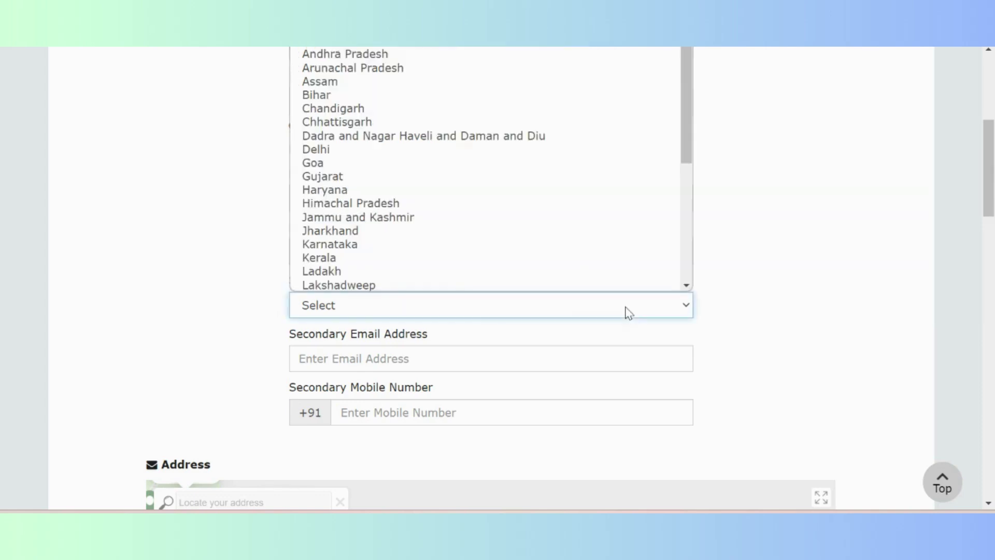
pyautogui.click(627, 313)
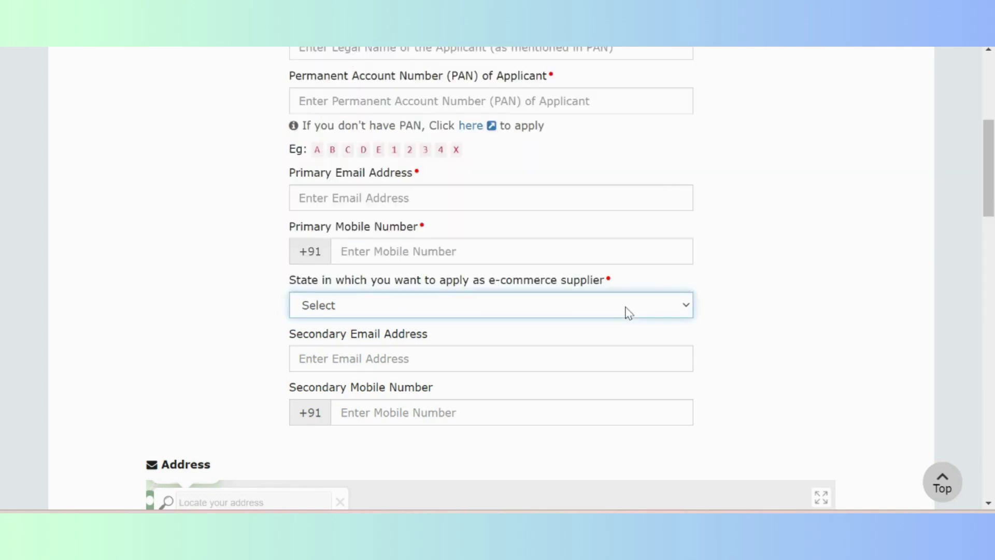
pyautogui.click(228, 337)
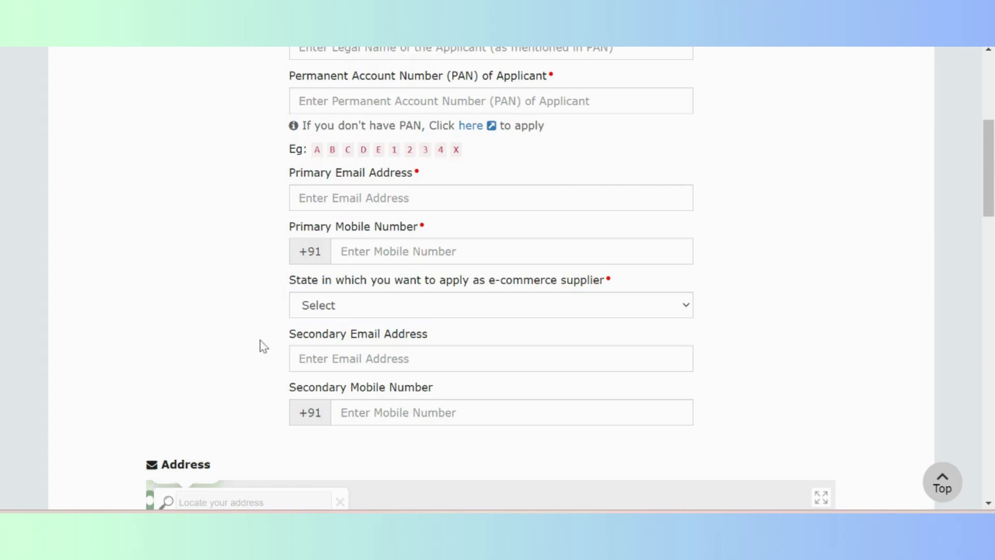
# - Review the Address section of the registration form, from the location map through the address detail fields
pyautogui.scroll(-8, 264, 346)
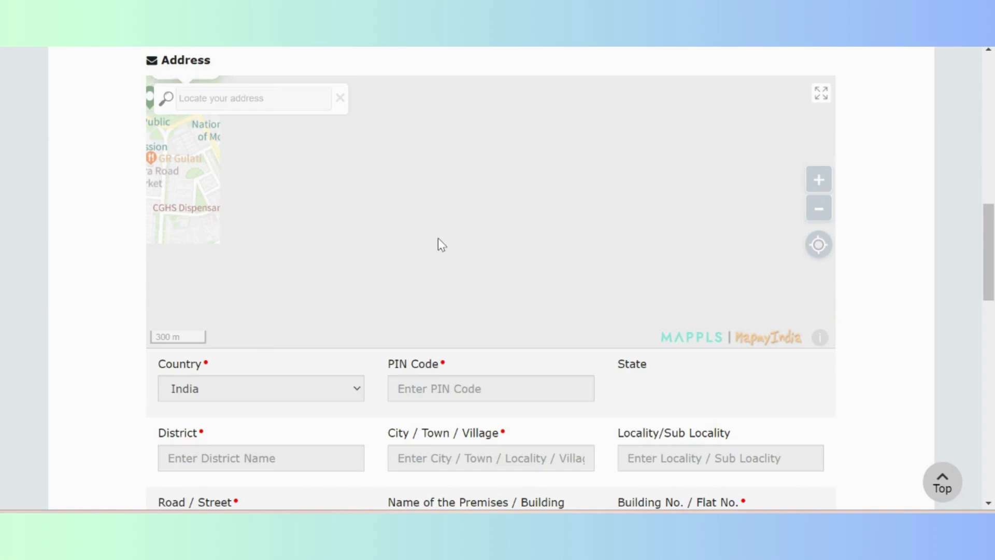
pyautogui.scroll(-2, 122, 313)
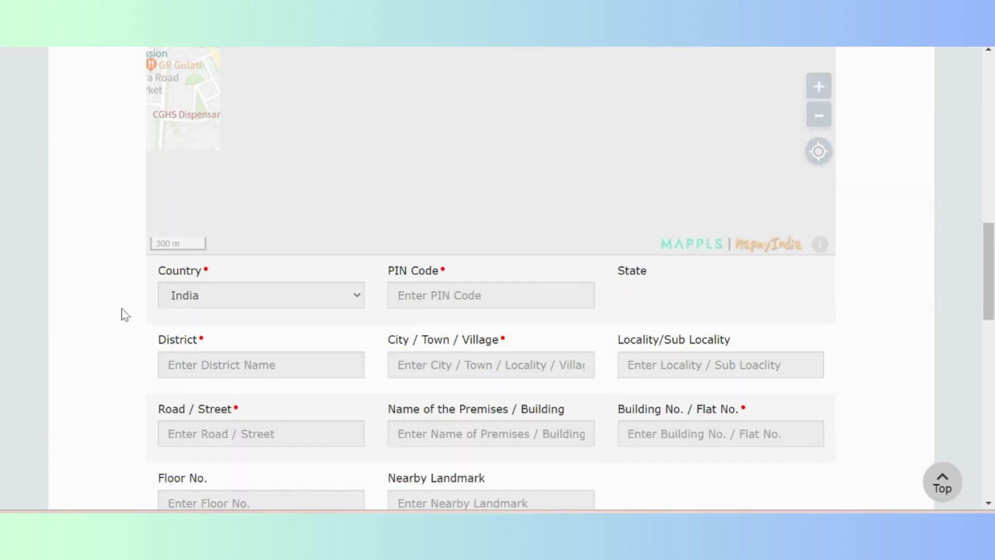
pyautogui.scroll(-1, 125, 315)
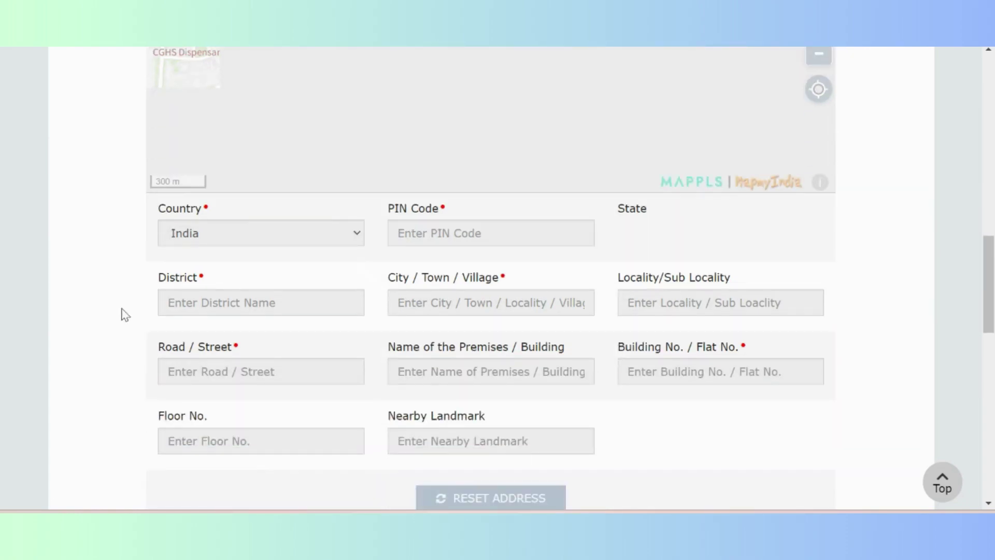
pyautogui.scroll(-2, 125, 314)
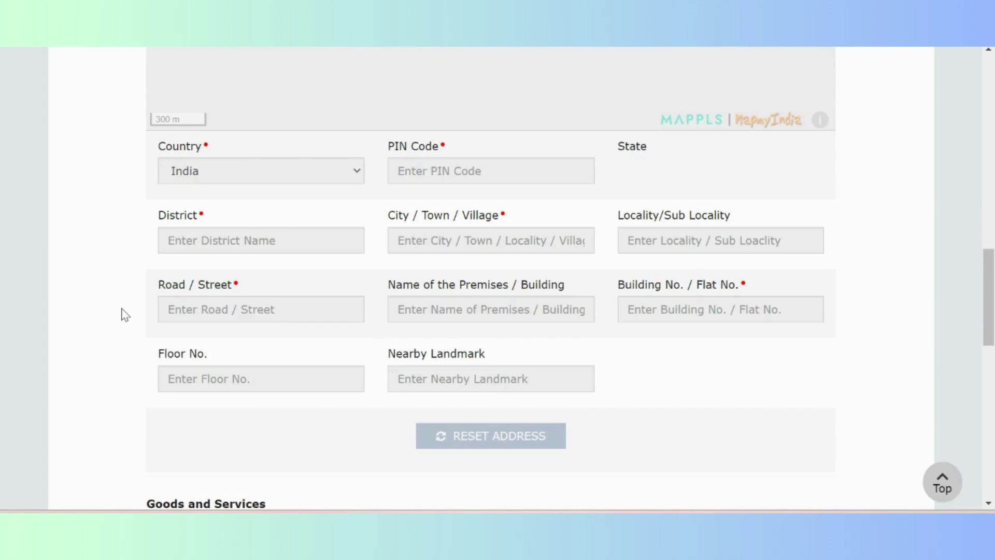
pyautogui.scroll(-5, 125, 314)
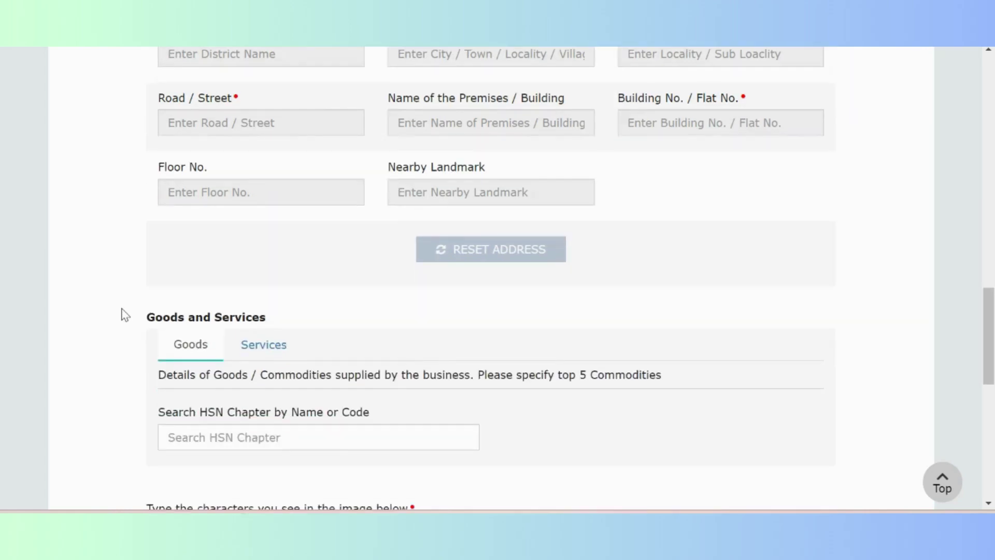
# - Compare the Goods and Services code searches and check the captcha section at the end of the registration form
pyautogui.scroll(-1, 125, 315)
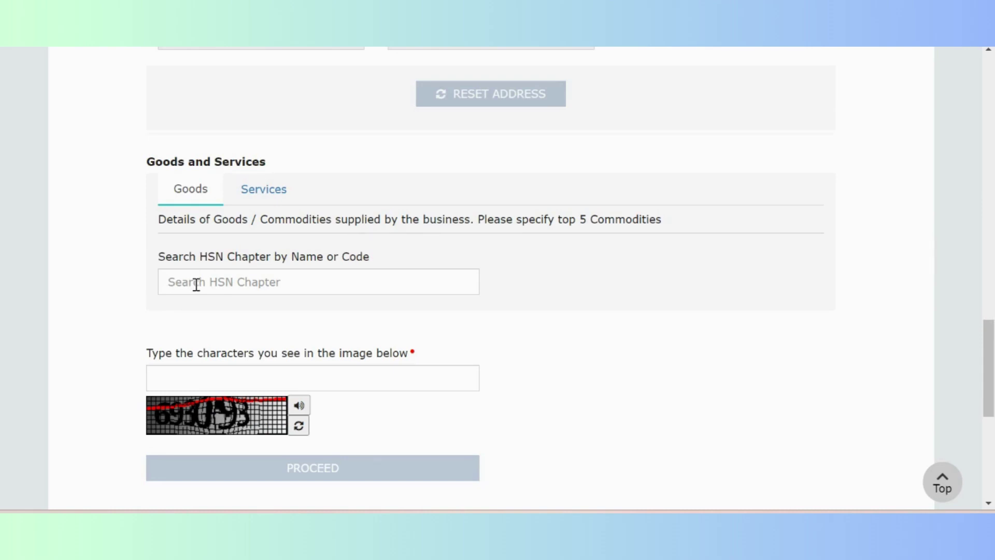
pyautogui.click(248, 200)
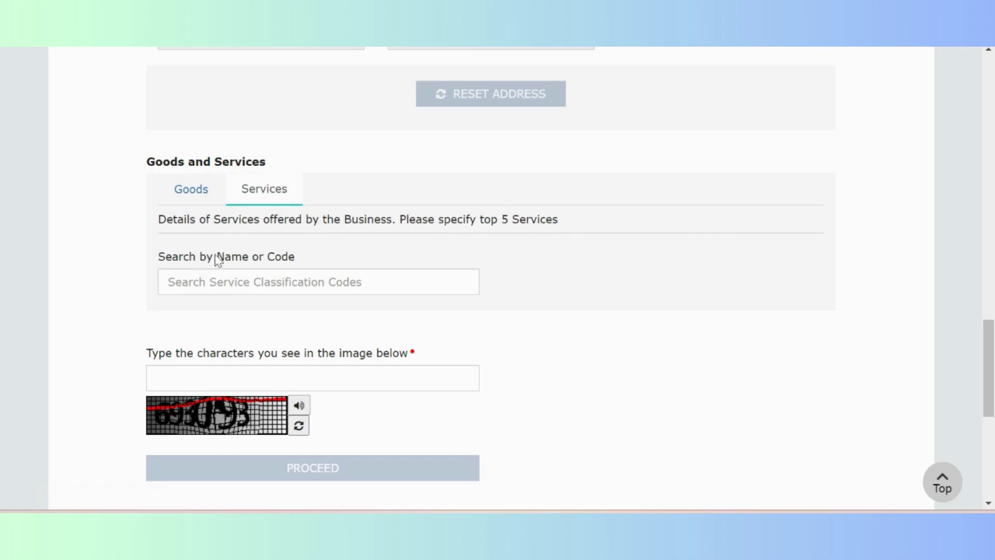
pyautogui.click(188, 189)
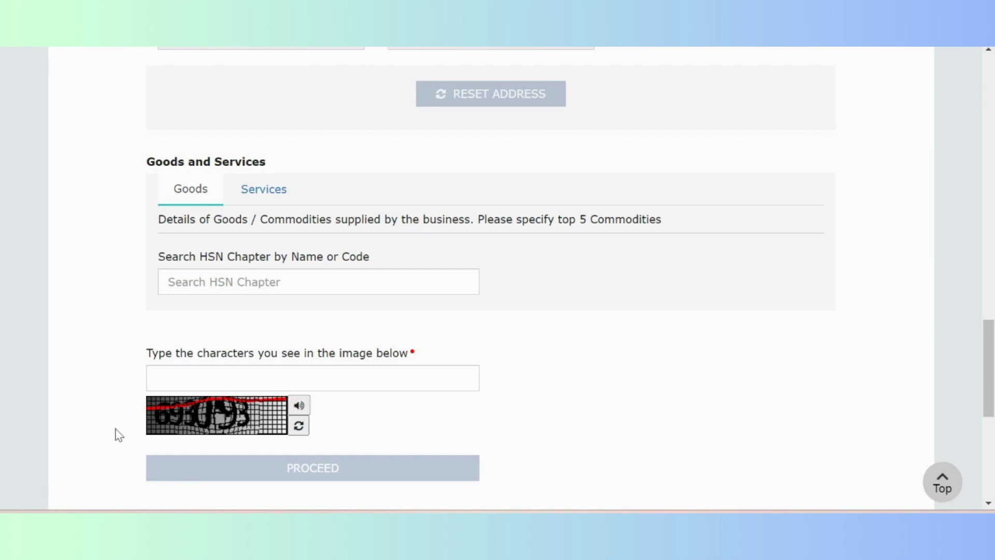
pyautogui.scroll(-2, 118, 434)
pyautogui.scroll(2, 119, 435)
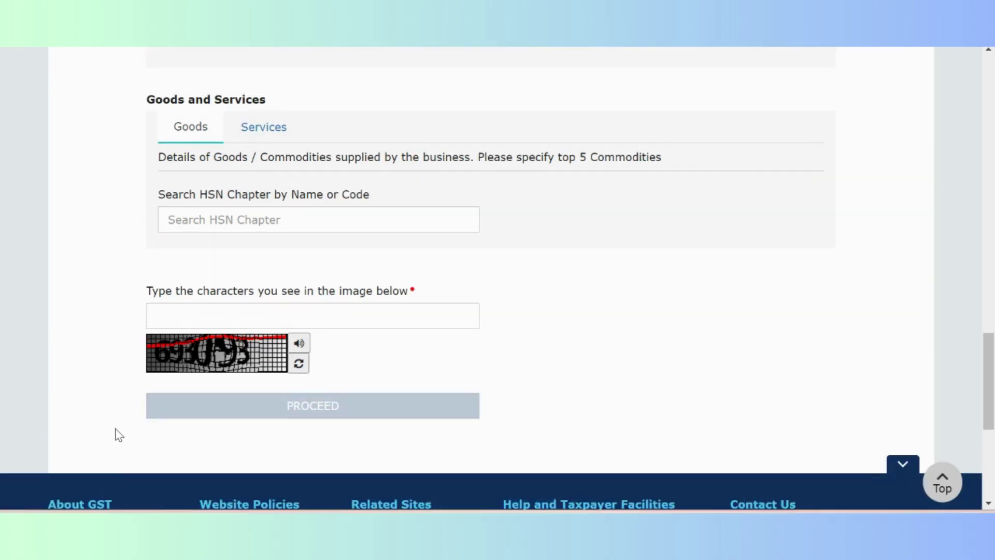
pyautogui.scroll(3, 118, 435)
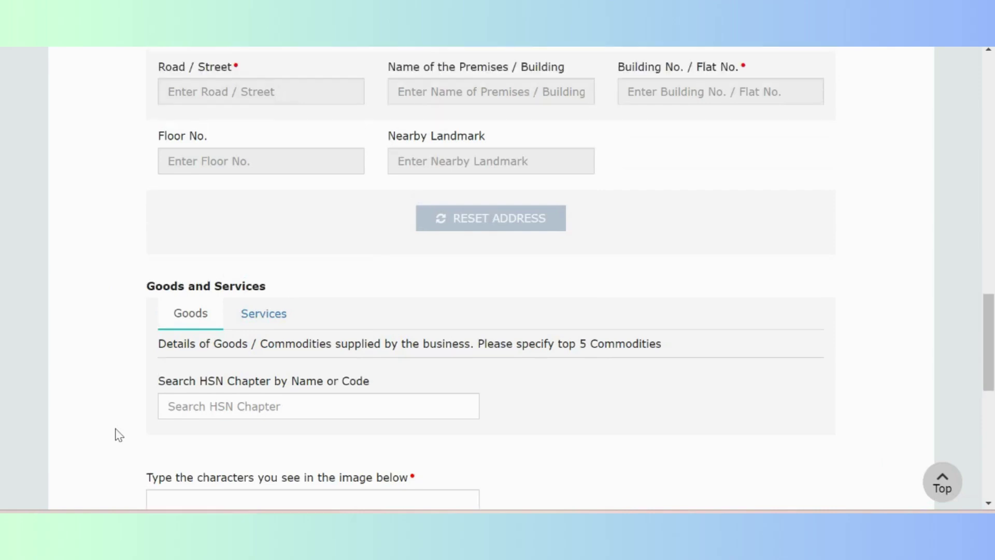
pyautogui.scroll(15, 119, 434)
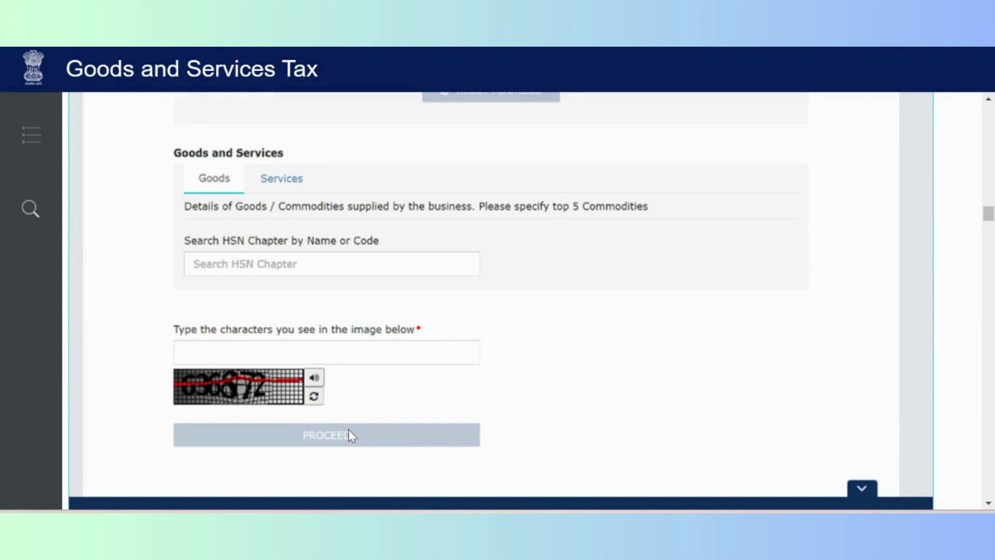
# - Read Note3 of the GST user manual on uploading the applicant's photograph after login, including its Document Upload requirements
pyautogui.scroll(-3, 348, 429)
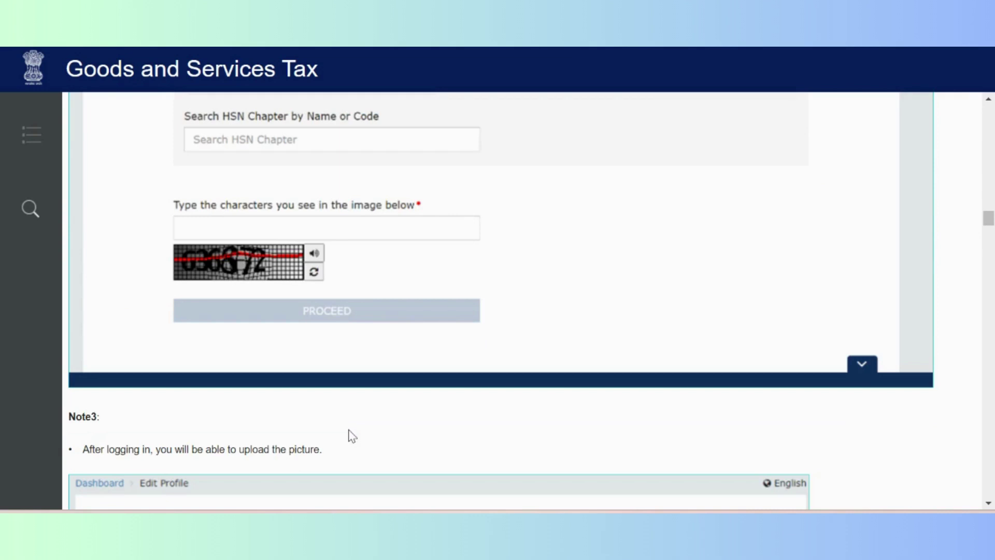
pyautogui.scroll(-7, 350, 435)
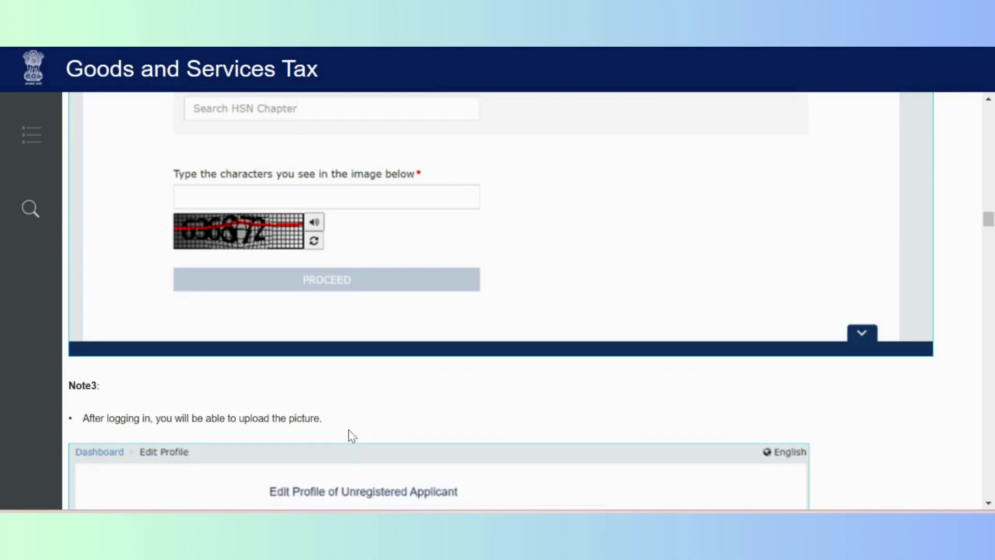
pyautogui.scroll(-10, 350, 435)
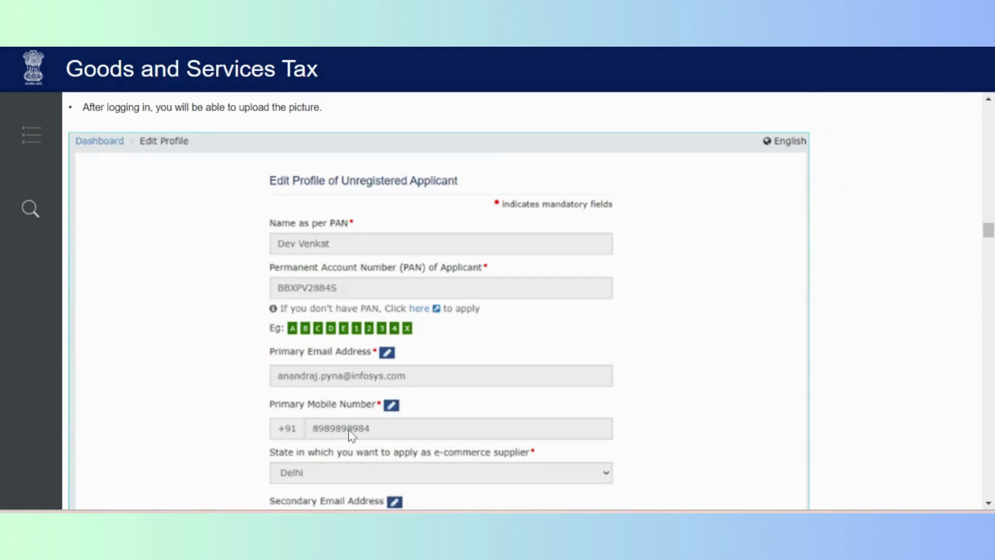
pyautogui.scroll(-8, 351, 436)
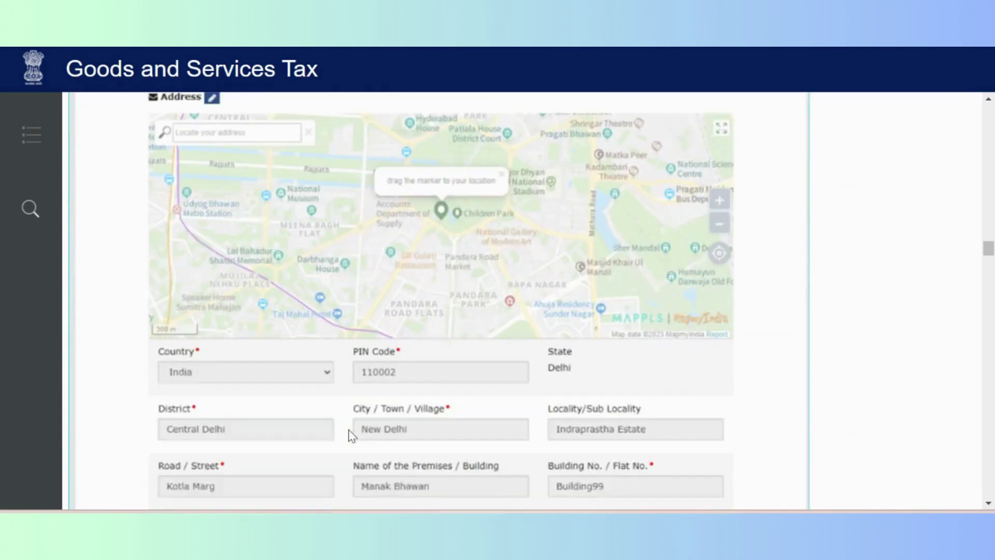
pyautogui.scroll(-5, 351, 435)
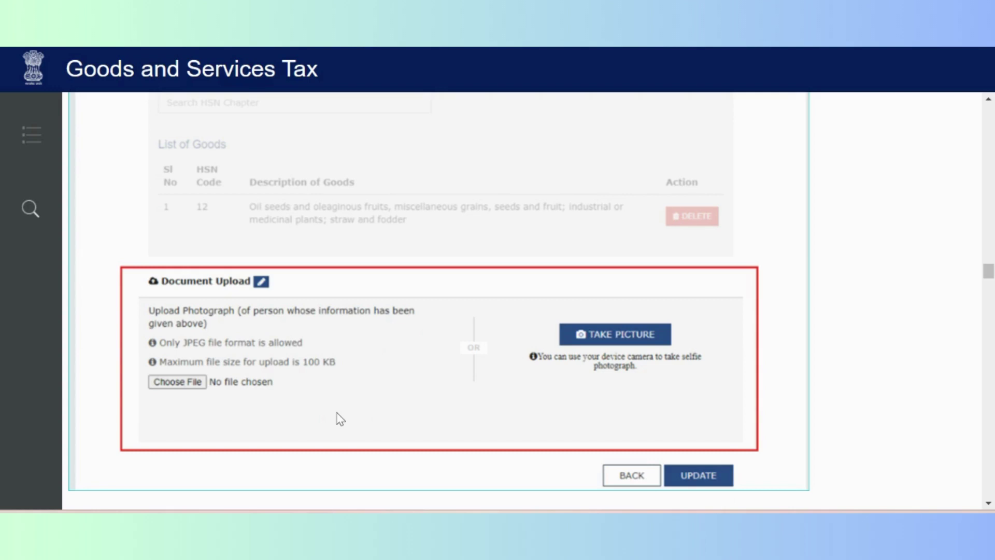
pyautogui.scroll(-1, 339, 418)
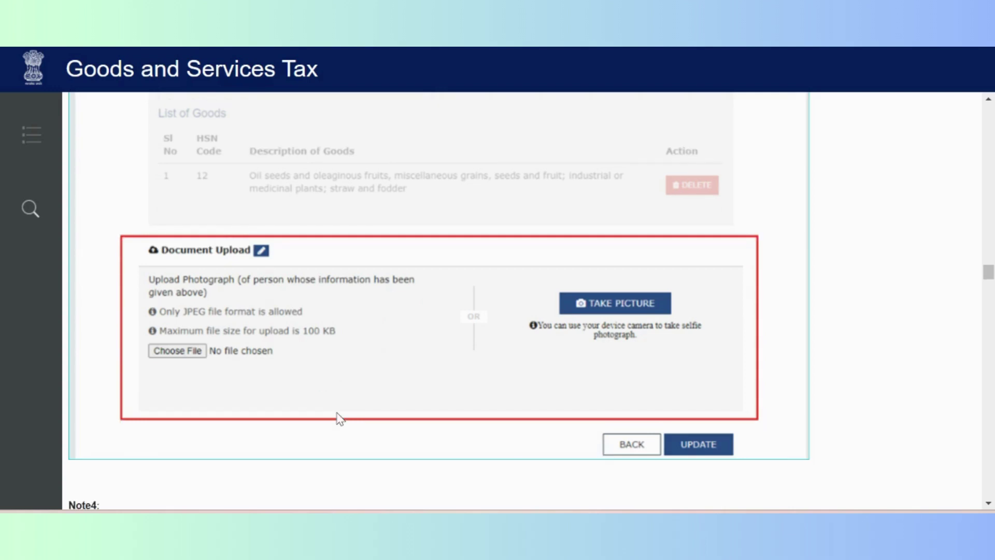
# - Read the manual's instructions for editing an unregistered applicant's profile, including the editable trade name and authorized signatory details
pyautogui.scroll(-15, 339, 419)
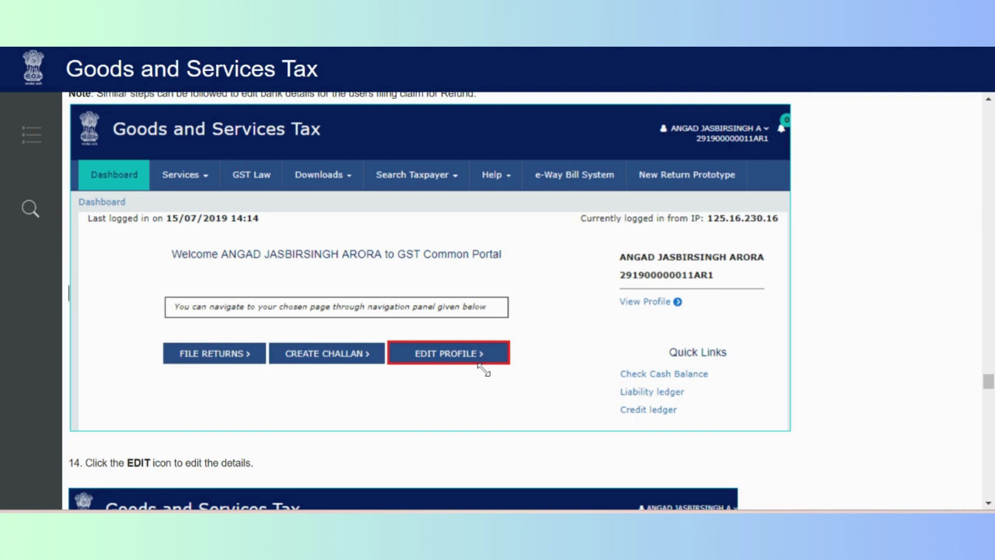
pyautogui.scroll(-6, 483, 368)
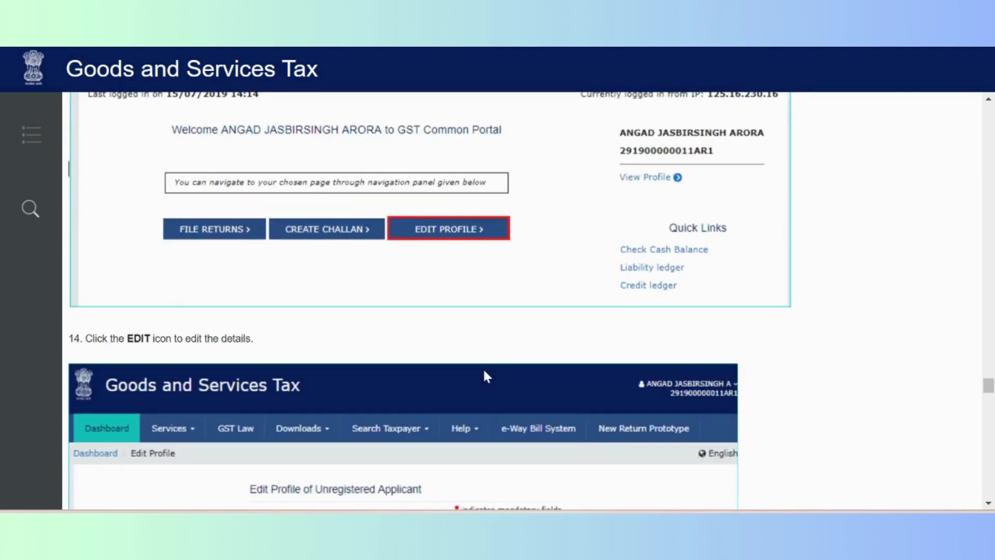
pyautogui.scroll(-2, 487, 375)
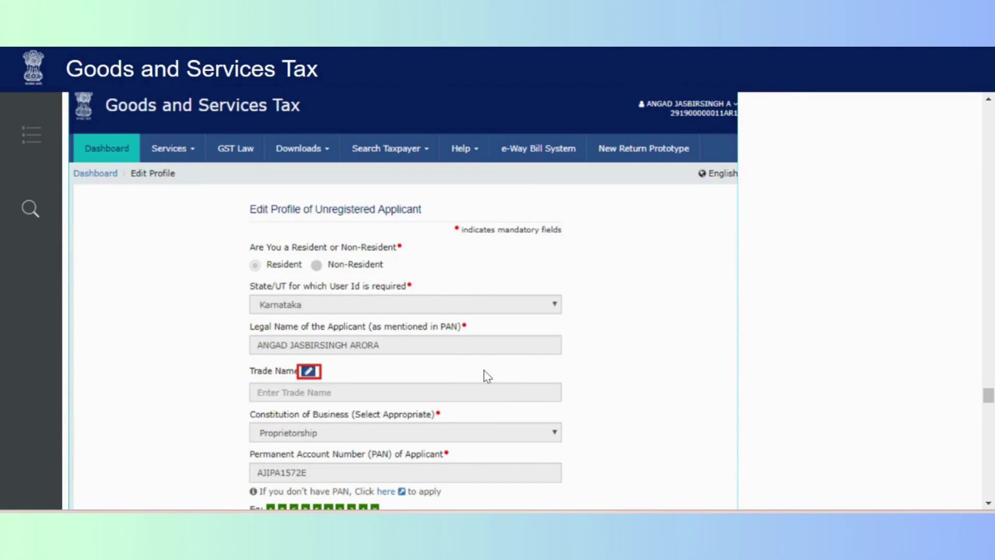
pyautogui.scroll(-2, 487, 375)
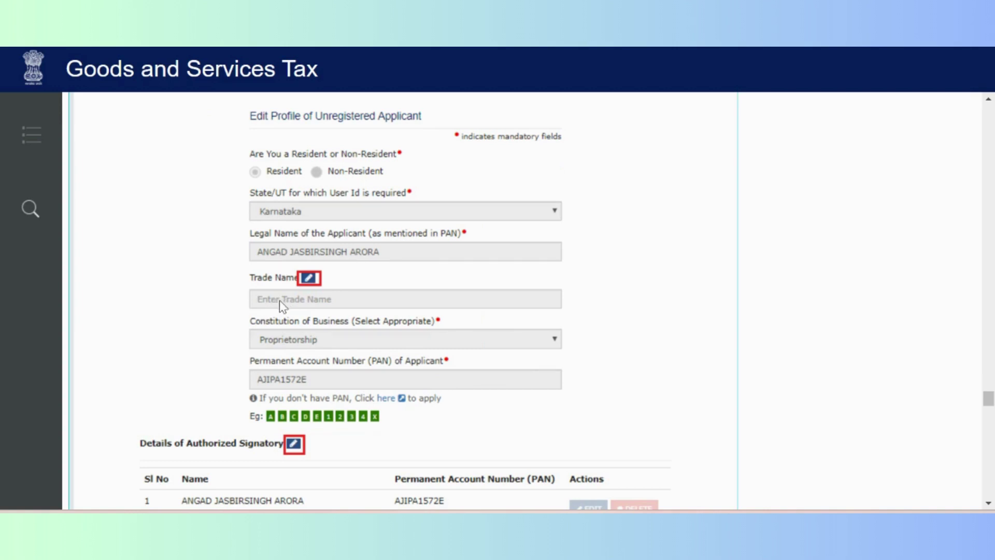
pyautogui.scroll(-2, 123, 358)
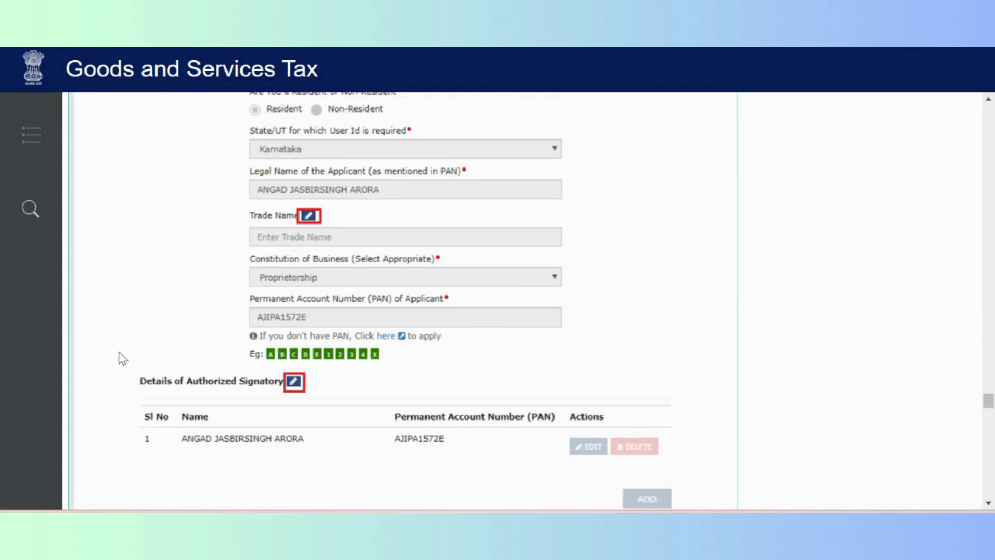